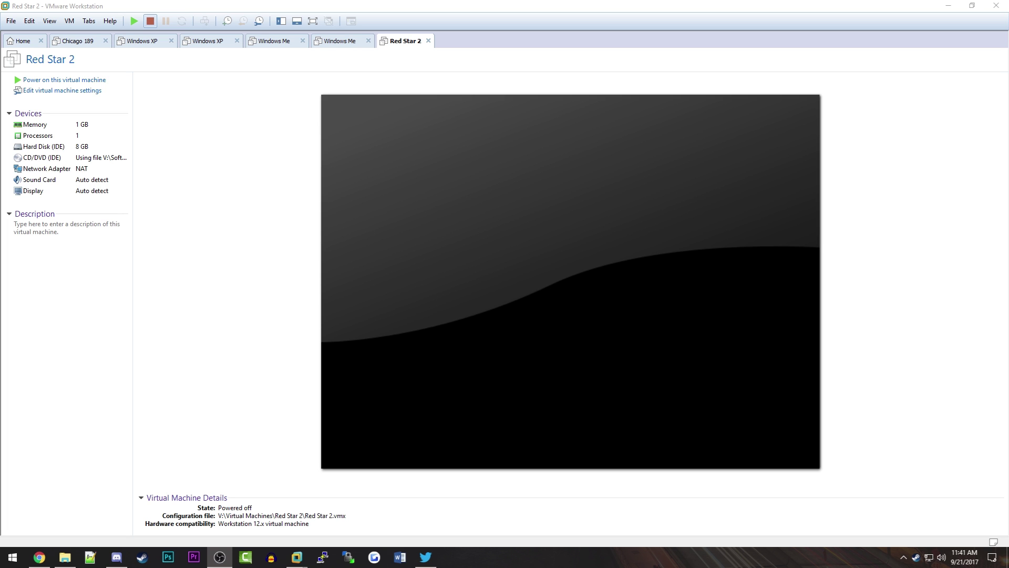
Step: Bring VMware Workstation forward showing the powered-off Red Star 2 machine's summary
click(912, 419)
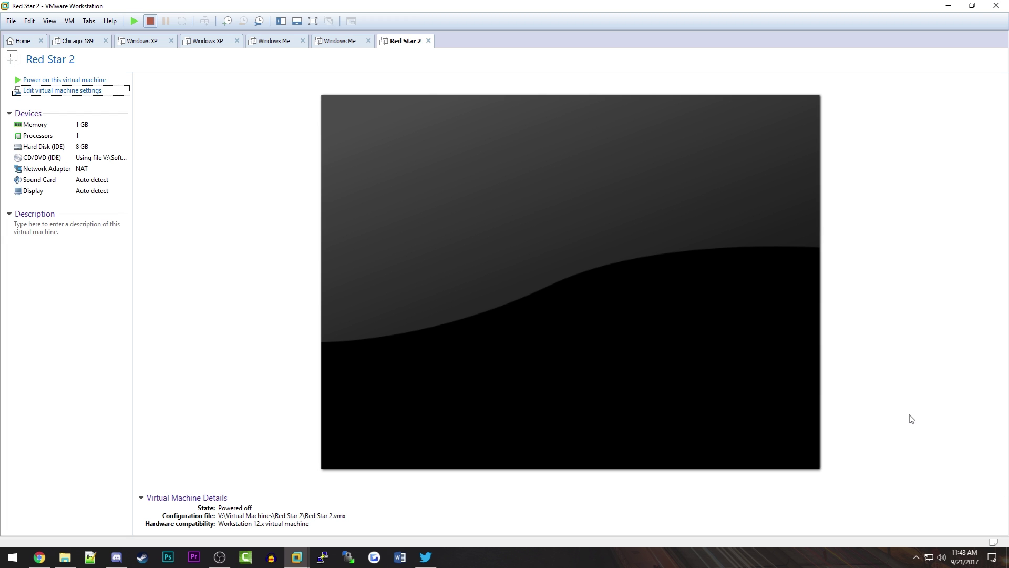
Step: Power on the Red Star 2 virtual machine and view it full screen
click(58, 79)
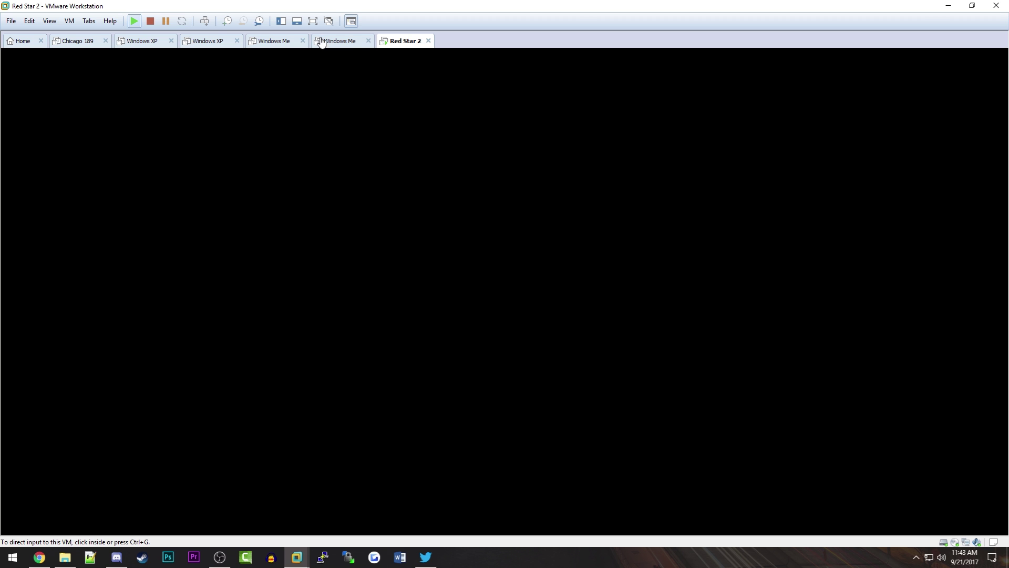
click(313, 21)
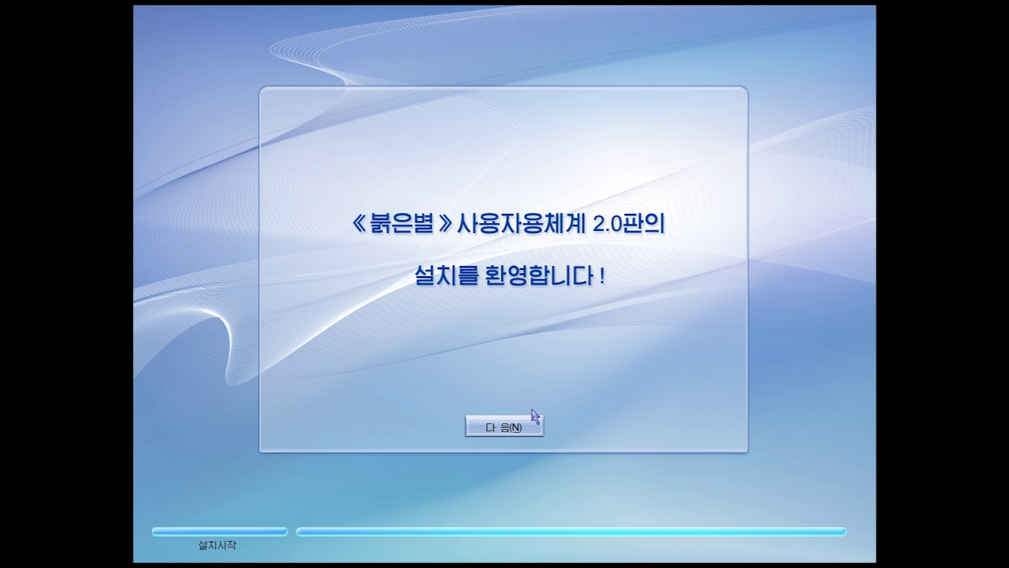
Step: Continue past the Red Star OS 2.0 installer welcome page with 다음(N)
click(525, 423)
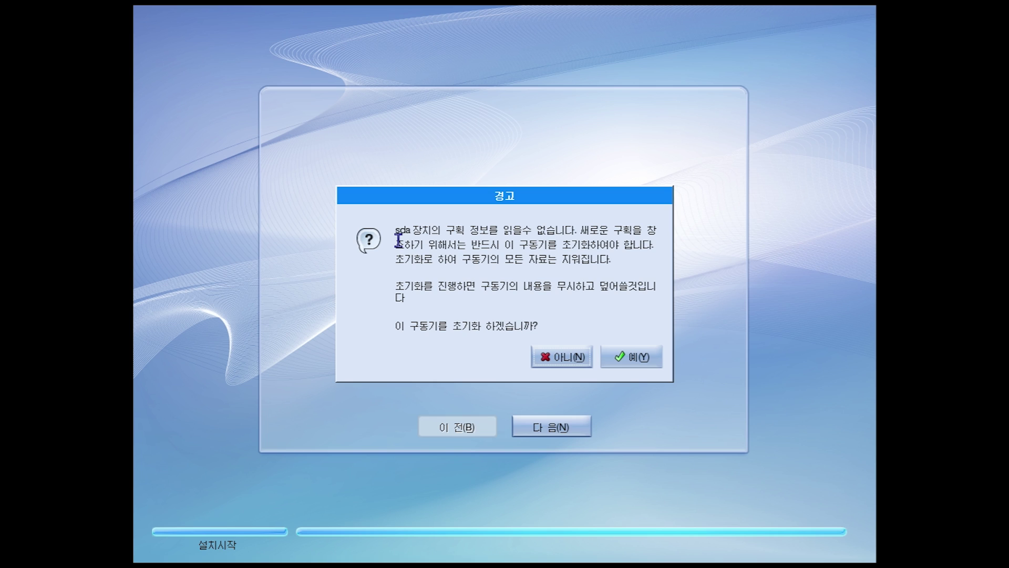
Step: Agree to initialize the sda drive and select its 8192 MB free space
click(608, 359)
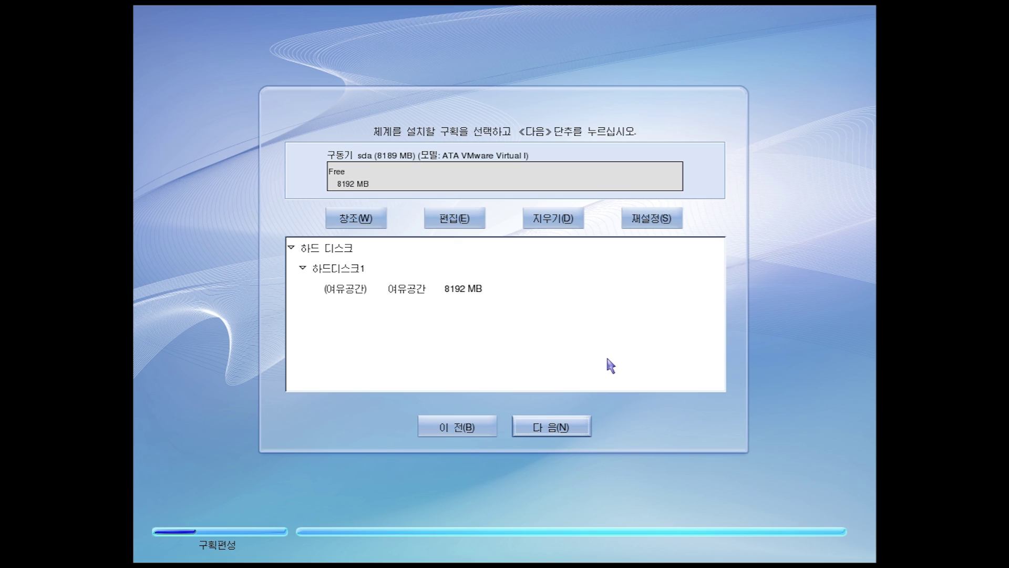
click(436, 294)
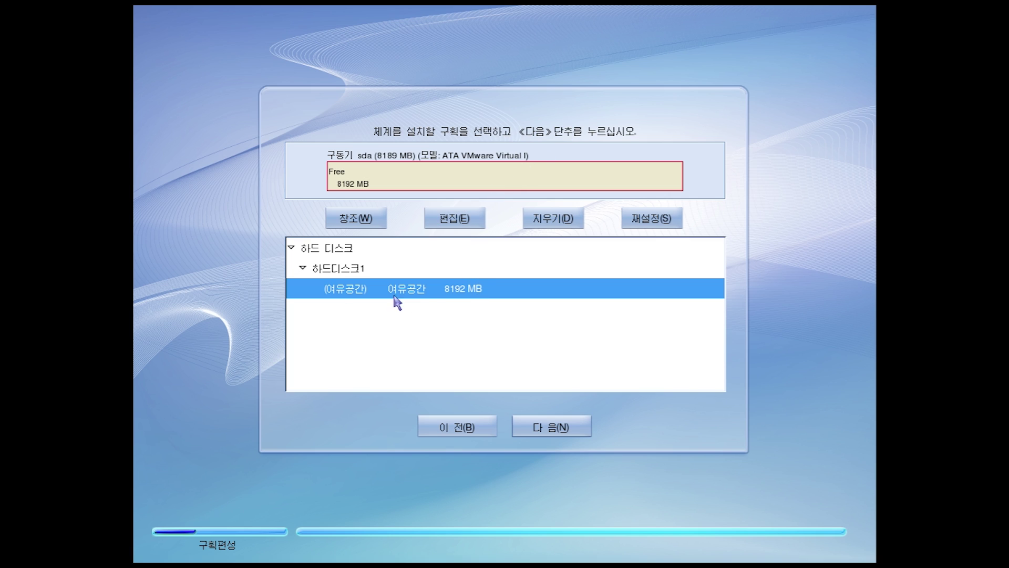
click(561, 430)
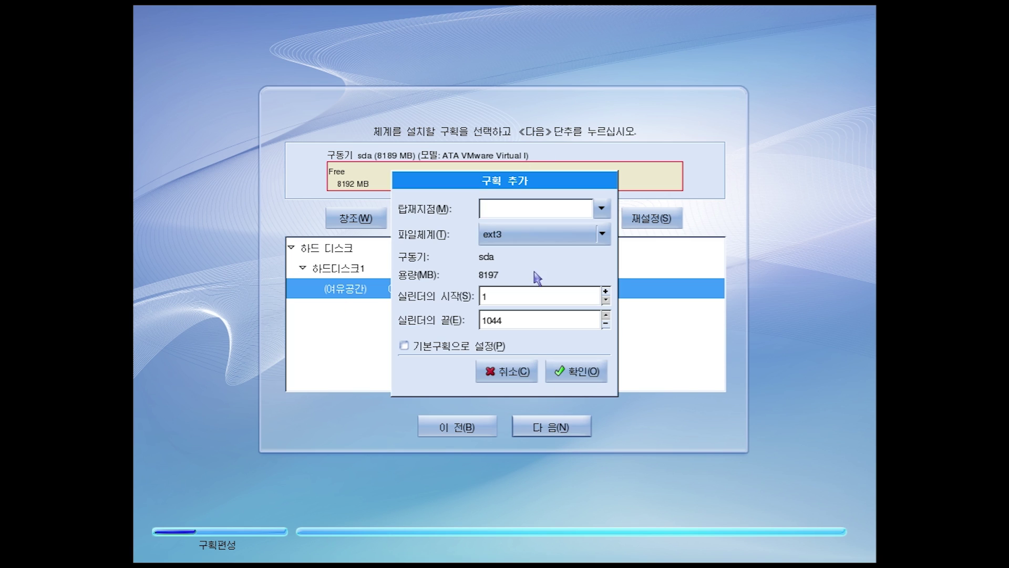
click(518, 234)
click(518, 236)
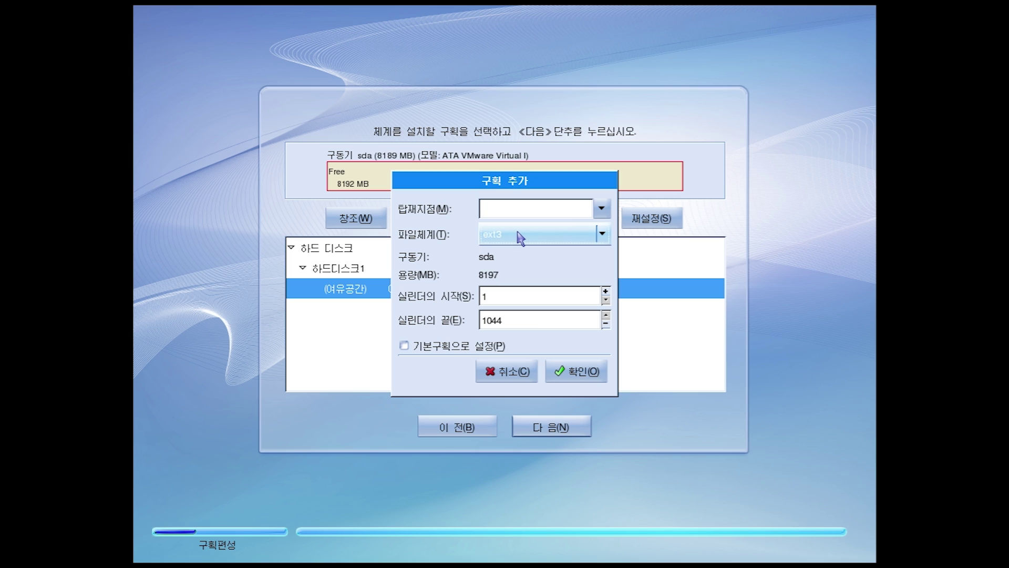
click(576, 378)
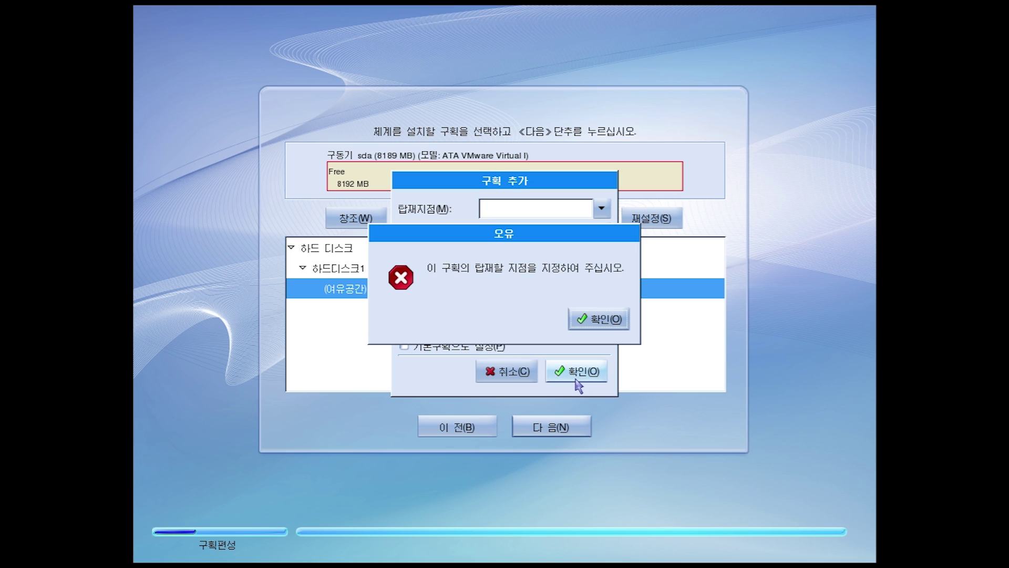
click(587, 326)
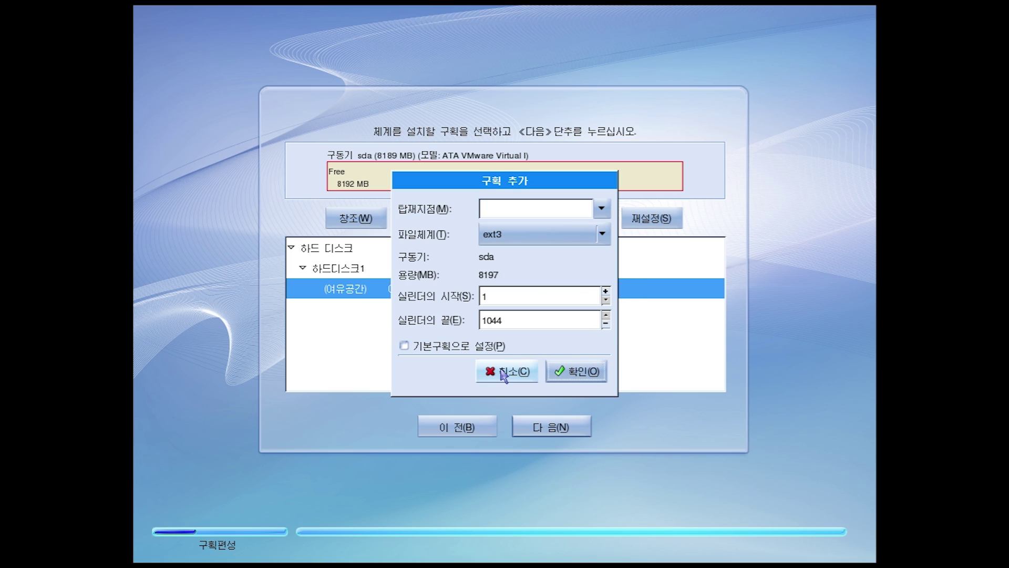
click(523, 374)
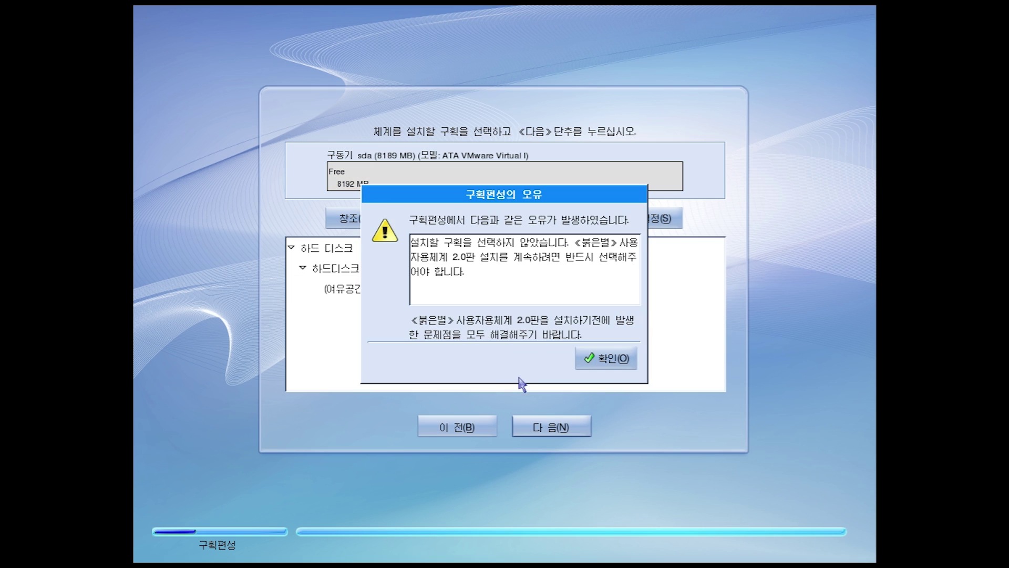
click(593, 367)
click(480, 294)
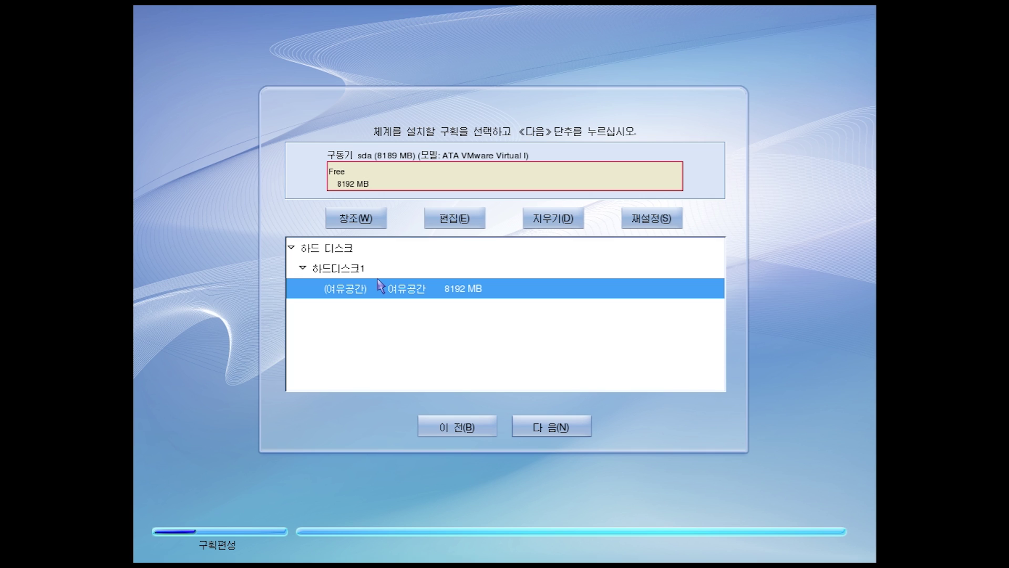
Step: Add a root (/) ext3 partition on the 8192 MB free space and confirm it
click(371, 220)
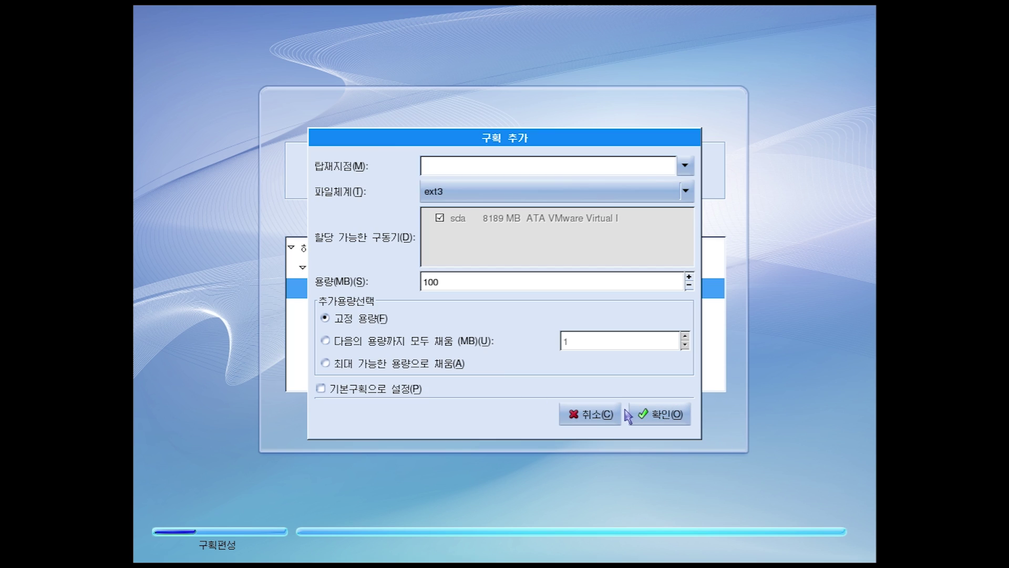
click(577, 417)
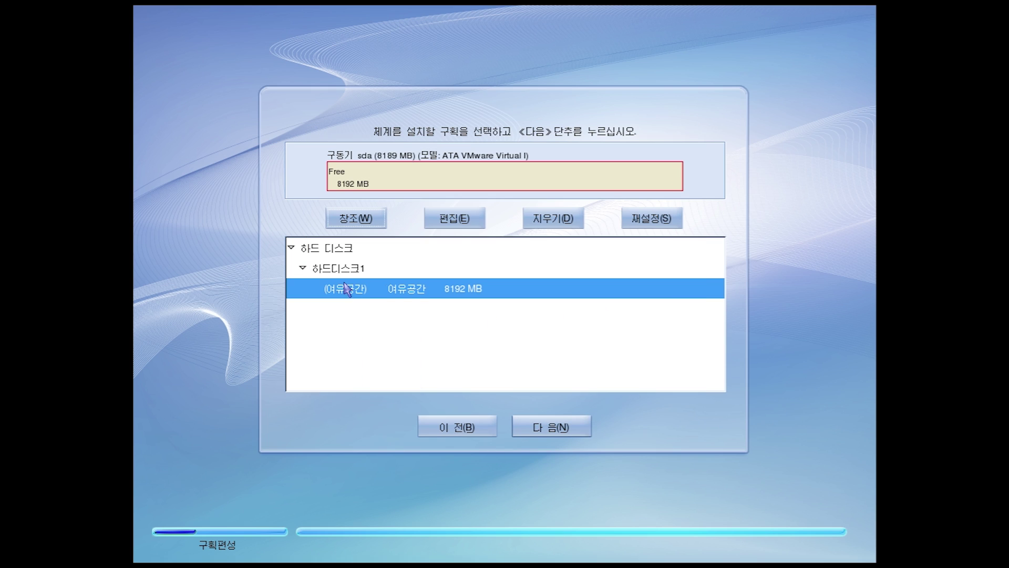
click(531, 427)
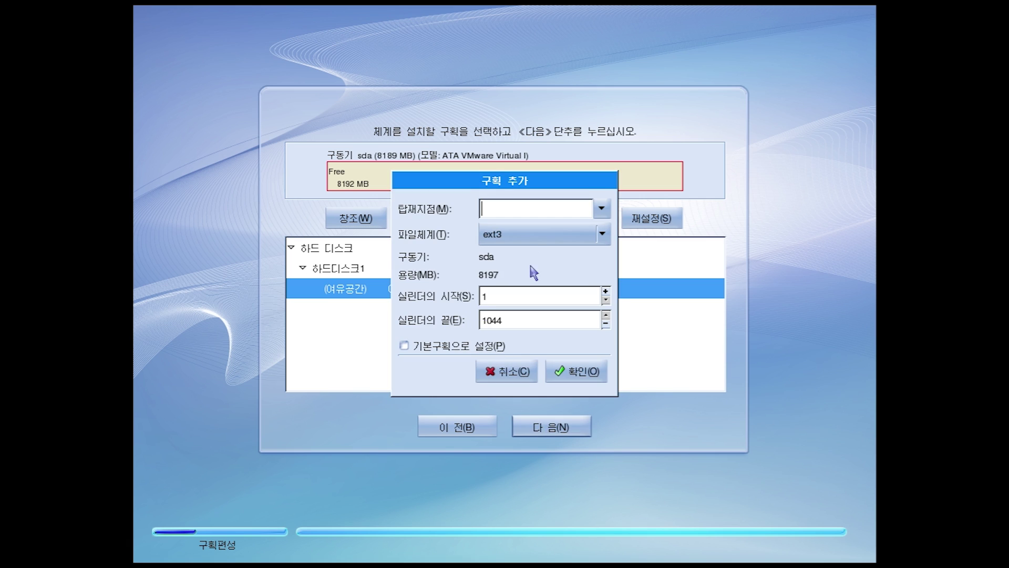
click(601, 209)
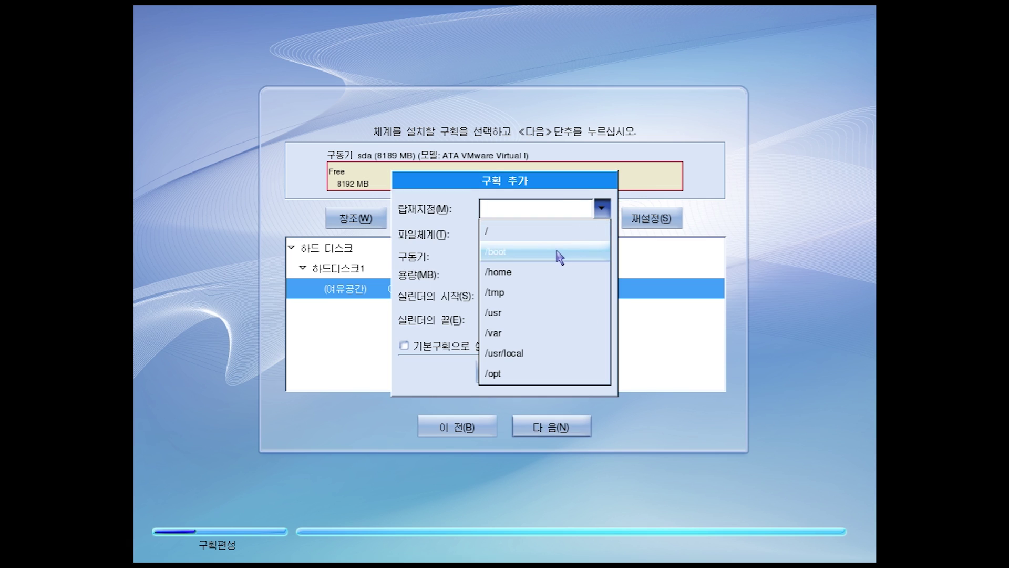
click(547, 230)
click(601, 368)
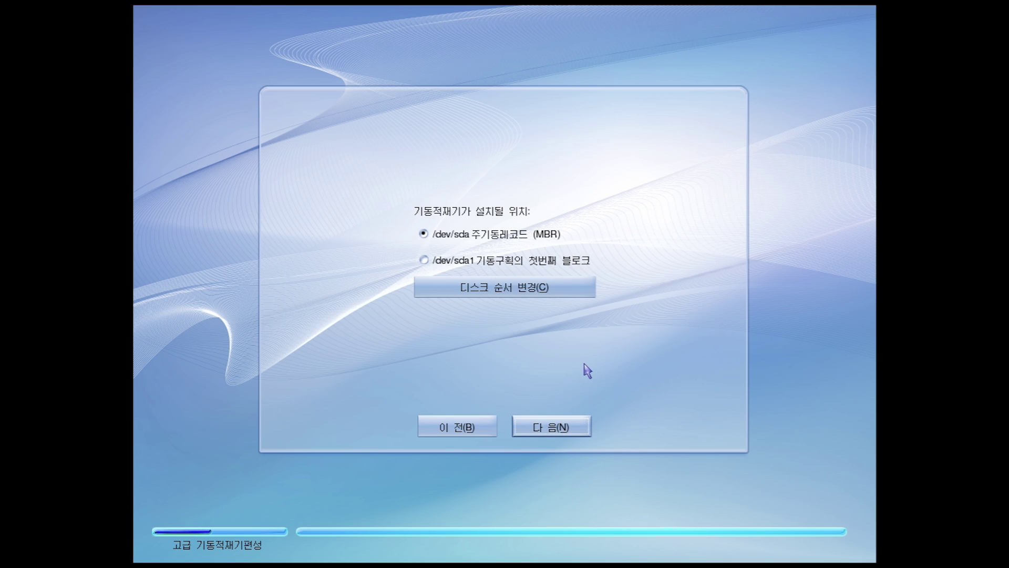
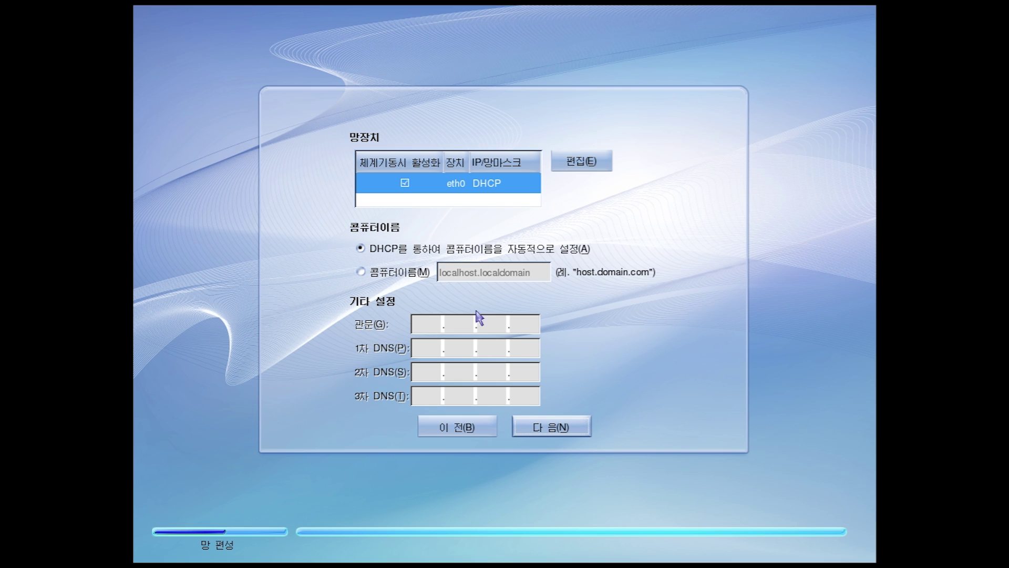
Step: Advance to the administrator password page and dismiss the missing-password and too-short-password errors
click(561, 431)
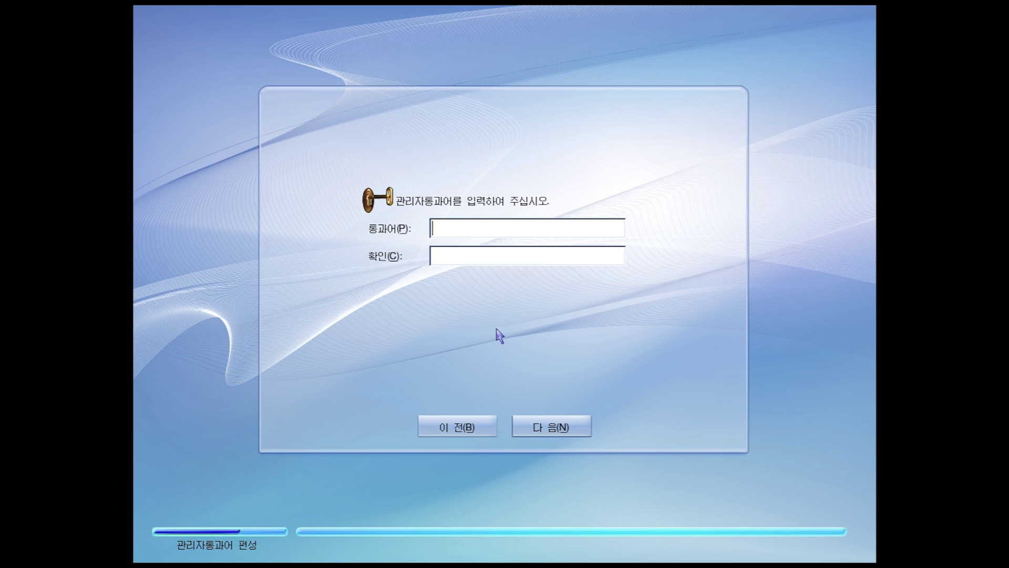
click(560, 435)
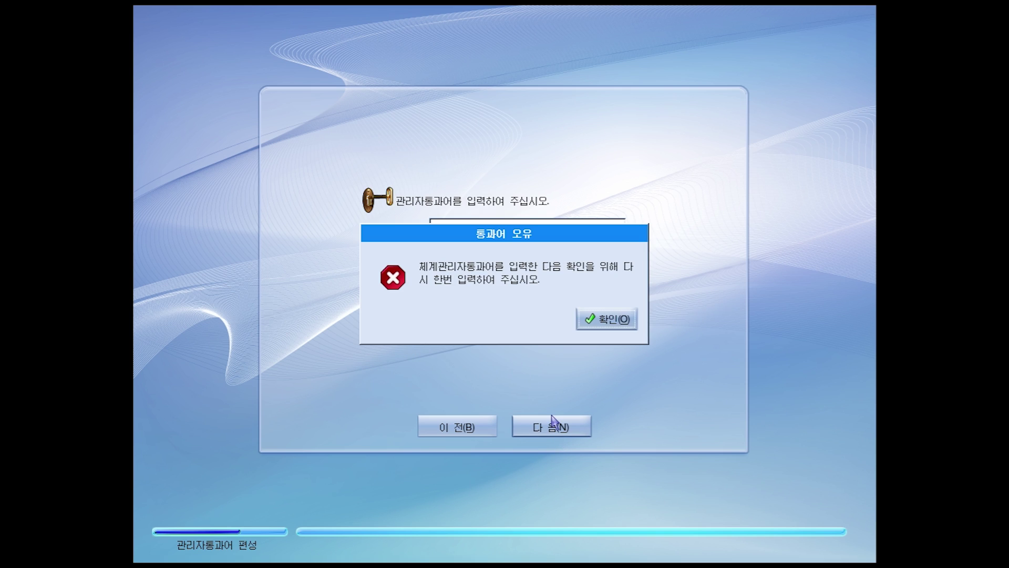
click(635, 319)
key(Tab)
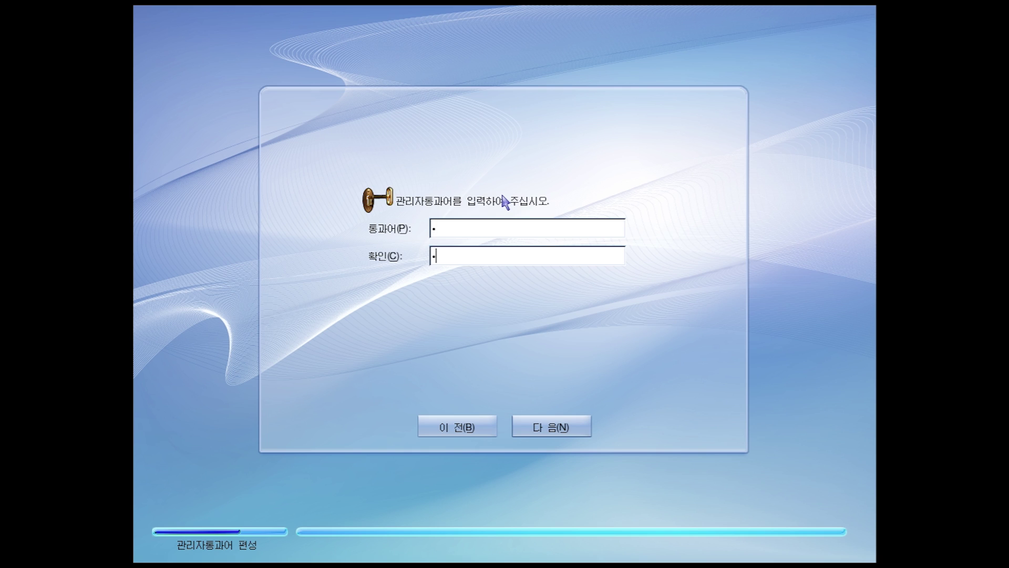
click(562, 430)
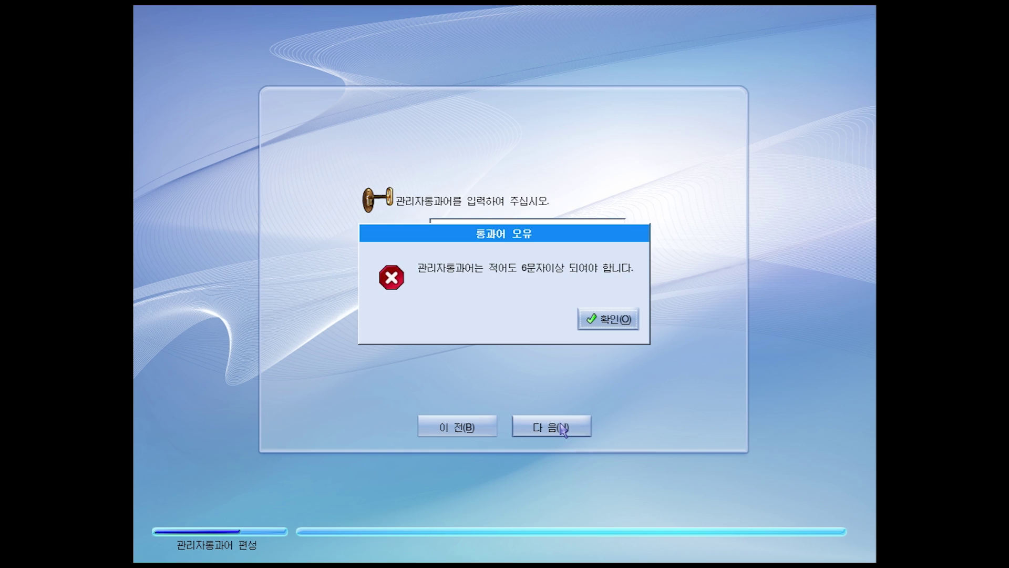
click(633, 316)
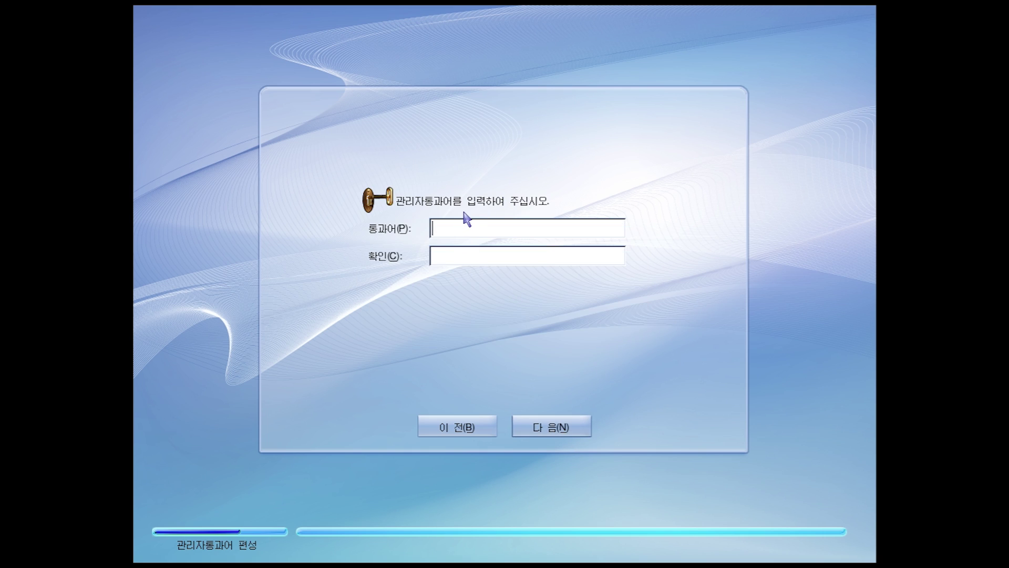
Step: Enter a six-character administrator password in 통과어, repeat it in 확인, and continue
text(12)
key(BackSpace)
key(BackSpace)
key(Tab)
key(Return)
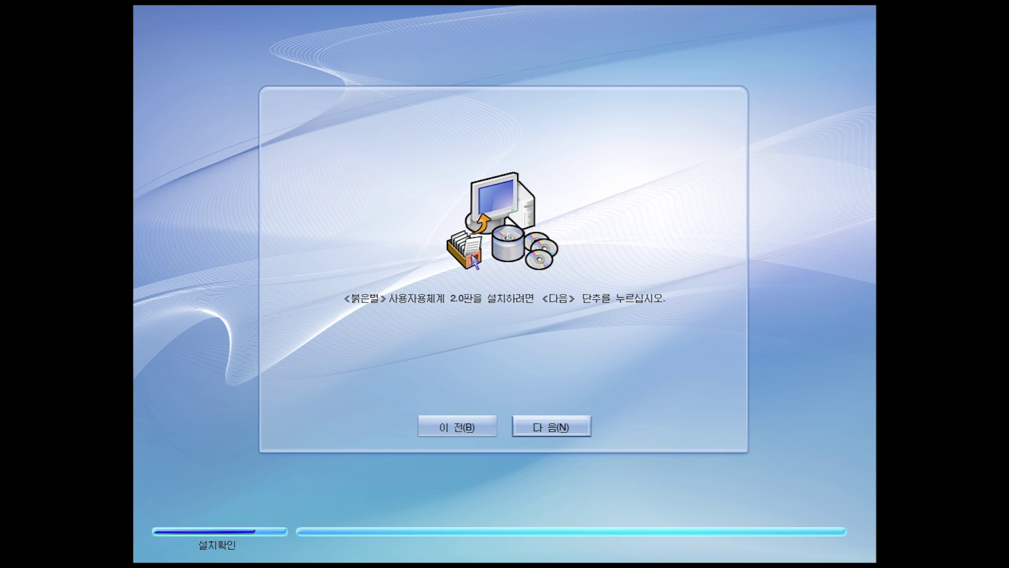
Step: Start the Red Star OS 2.0 package installation and let it run to completion
click(564, 424)
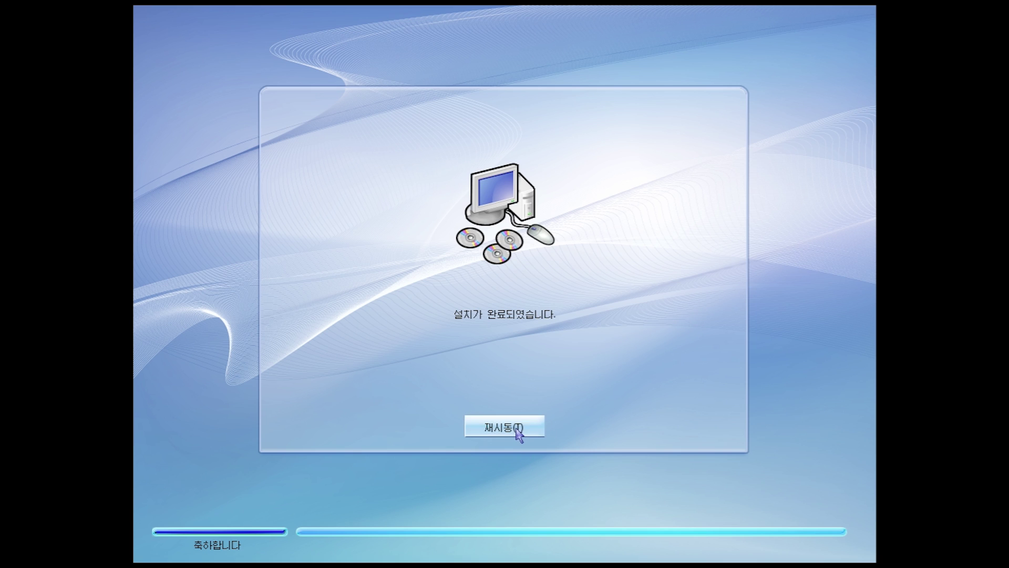
Step: Reboot the computer with 재시동 from the installation-complete screen
click(517, 428)
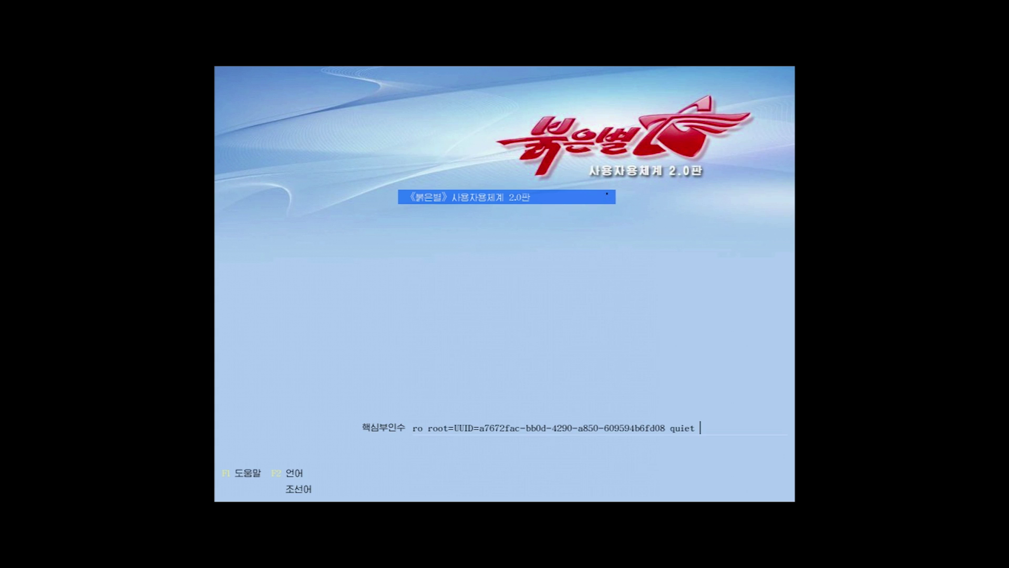
Step: Boot the Red Star OS 2.0 entry and log in as root with the administrator password
key(Return)
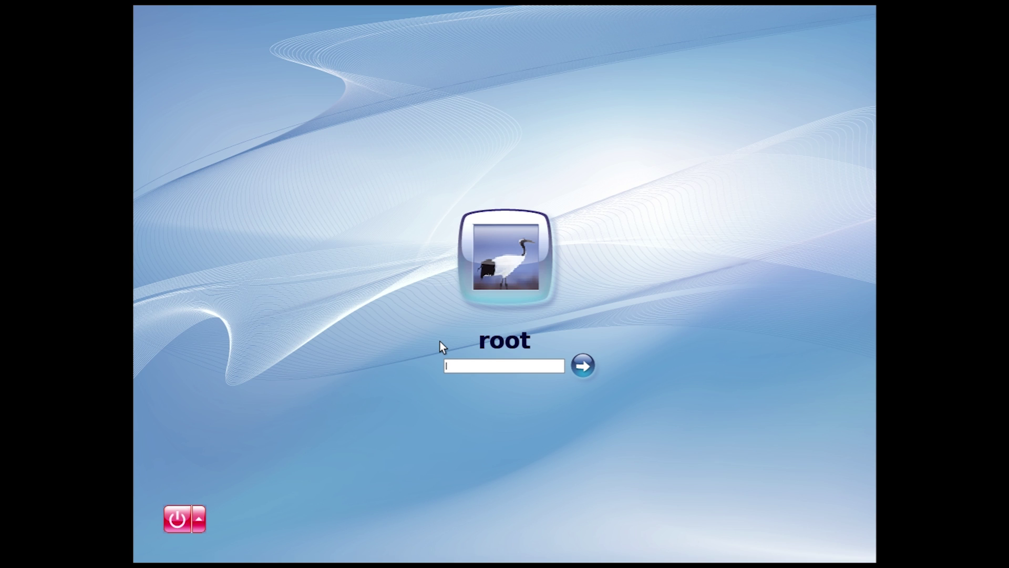
text(******)
click(588, 366)
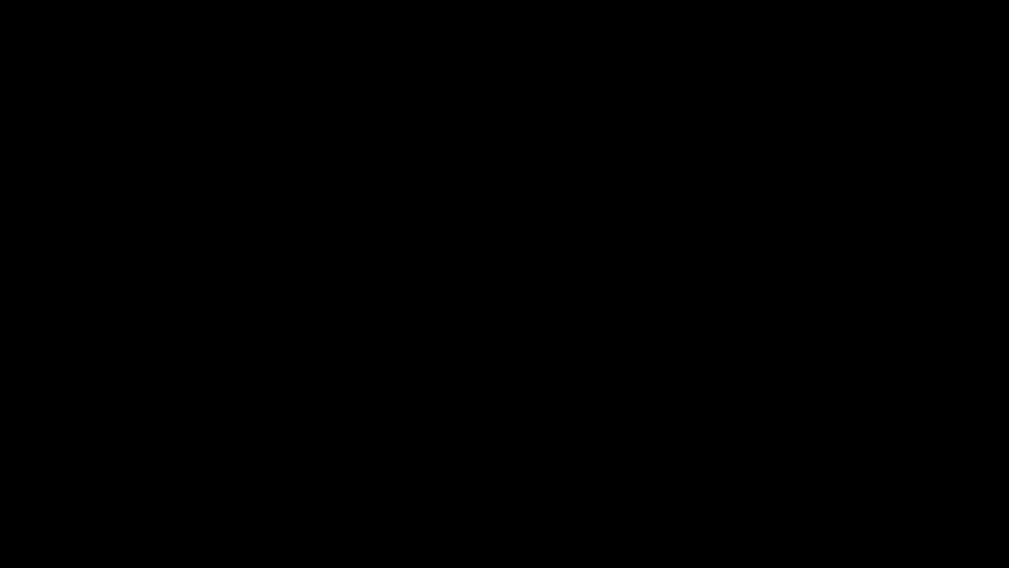